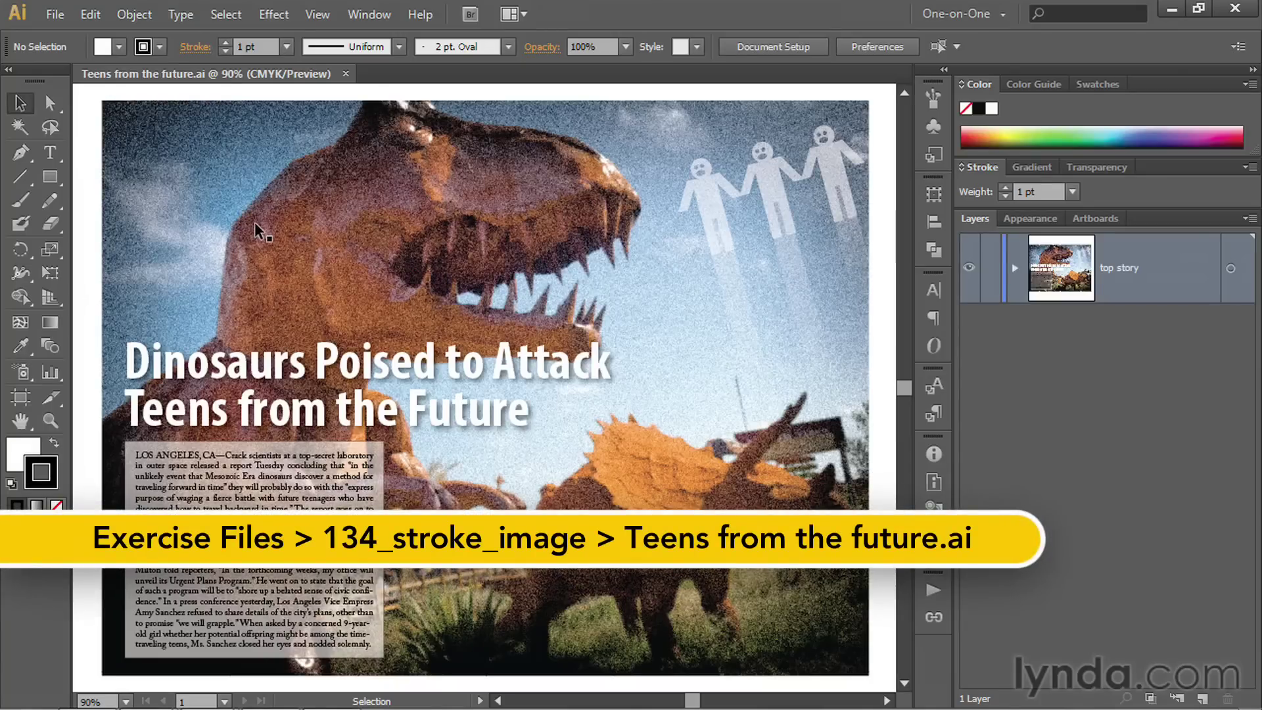
Select the placed dinosaur photo and hide its selection edges with Ctrl+H.
{"action": "left_click", "coordinate": [256, 230]}
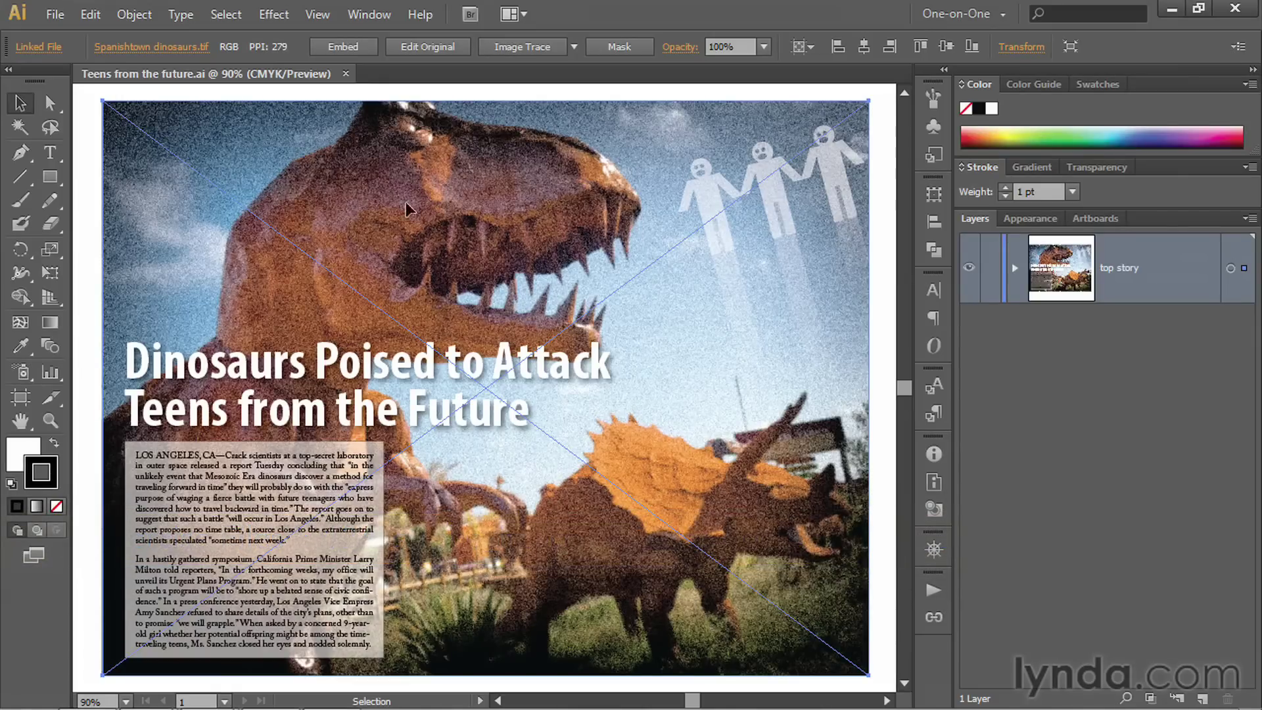
{"action": "key", "text": "ctrl+h"}
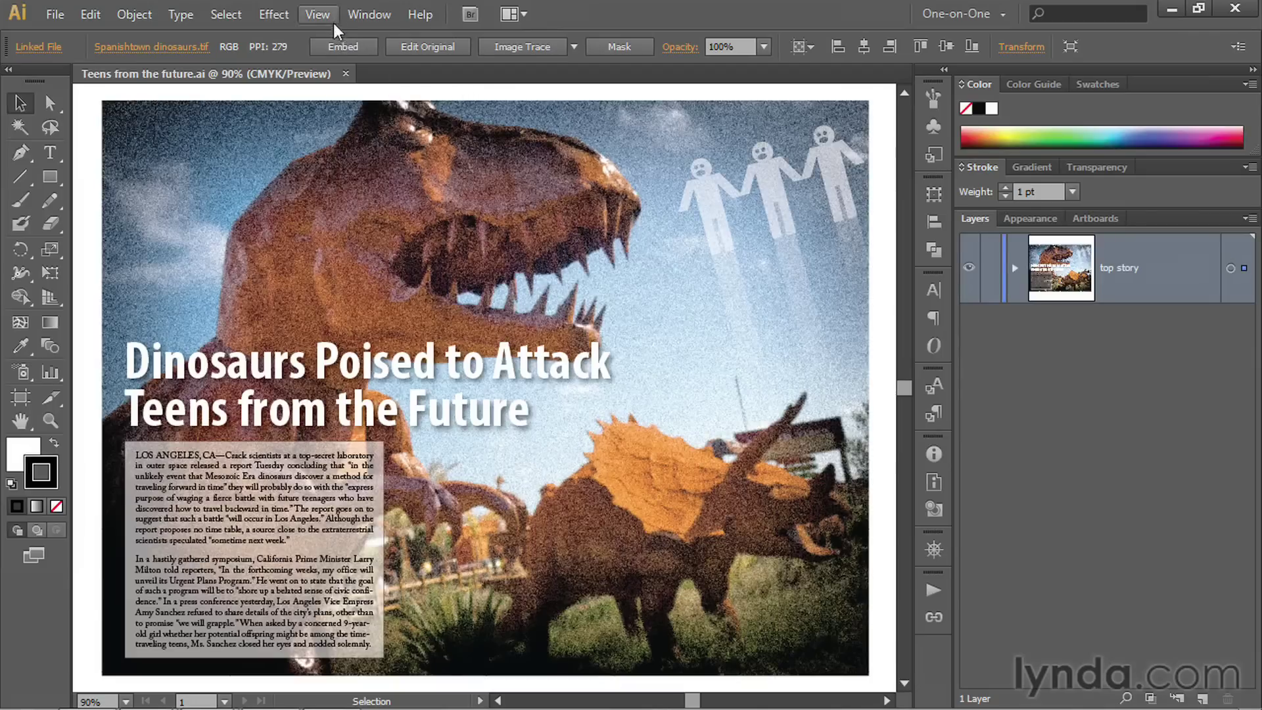
Show the Appearance panel and add a 4 pt stroke to the dinosaur photo.
{"action": "left_click", "coordinate": [363, 16]}
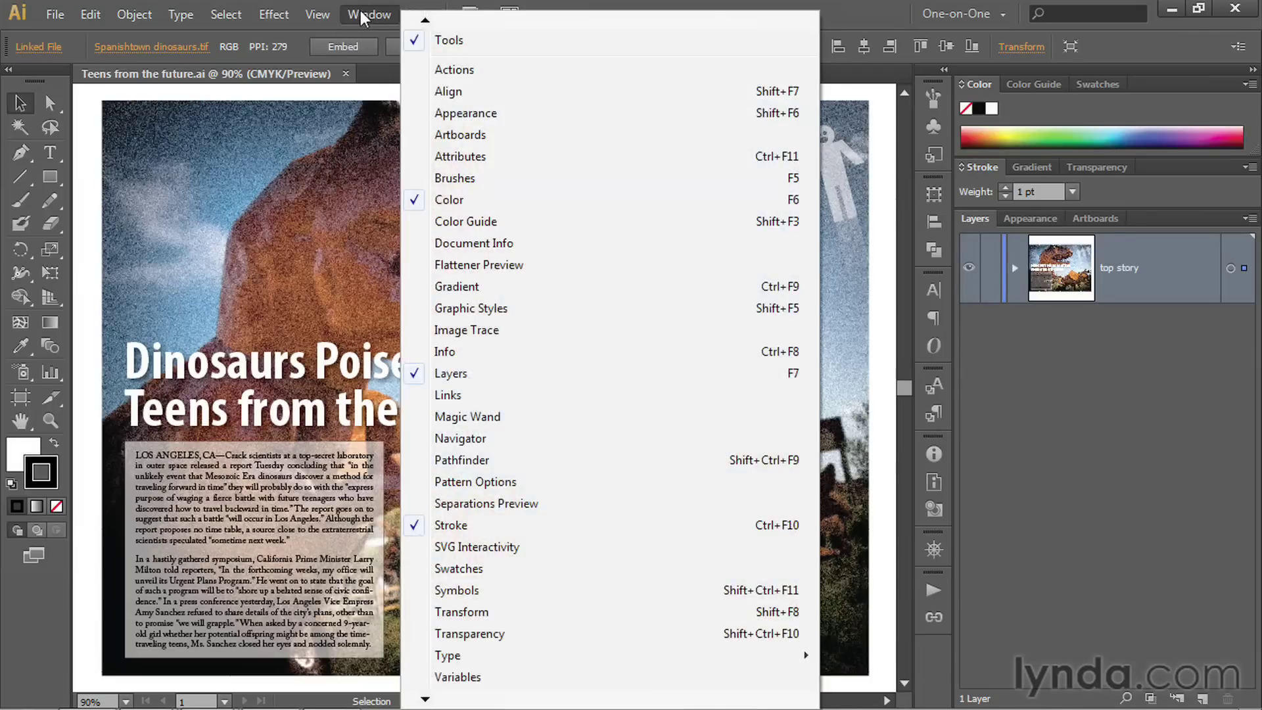
{"action": "left_click", "coordinate": [528, 124]}
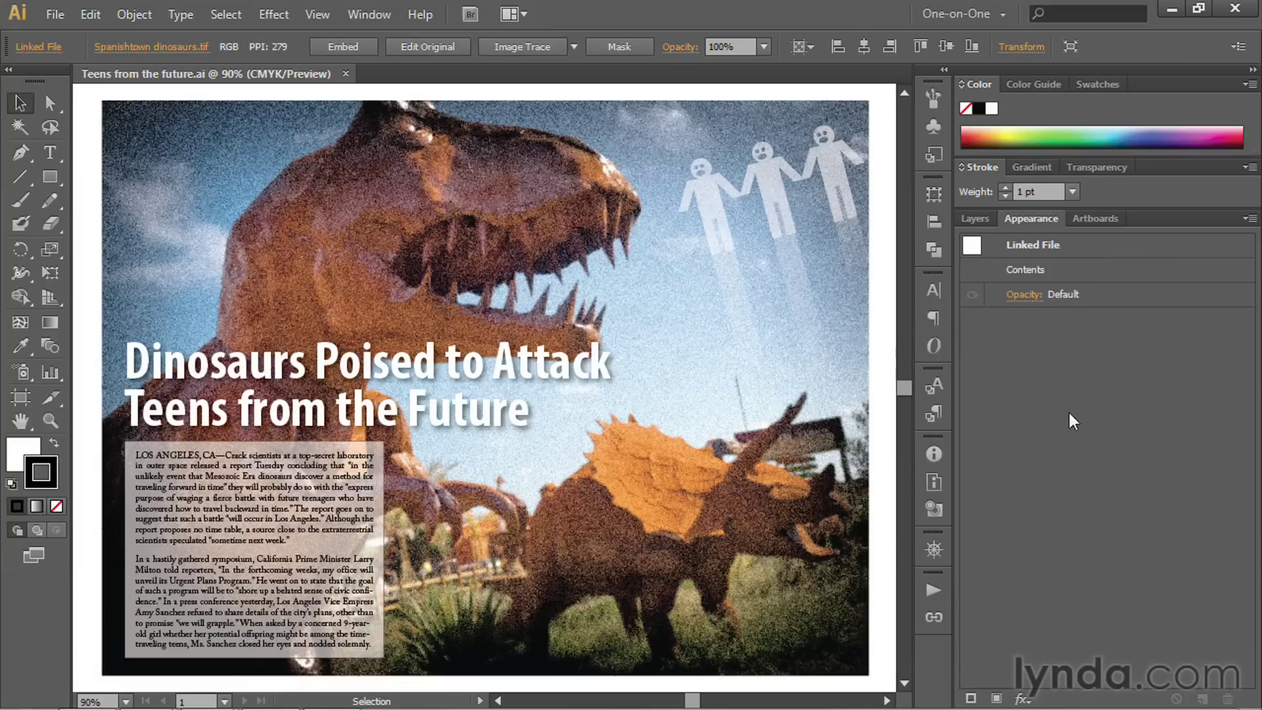
{"action": "left_click", "coordinate": [972, 698]}
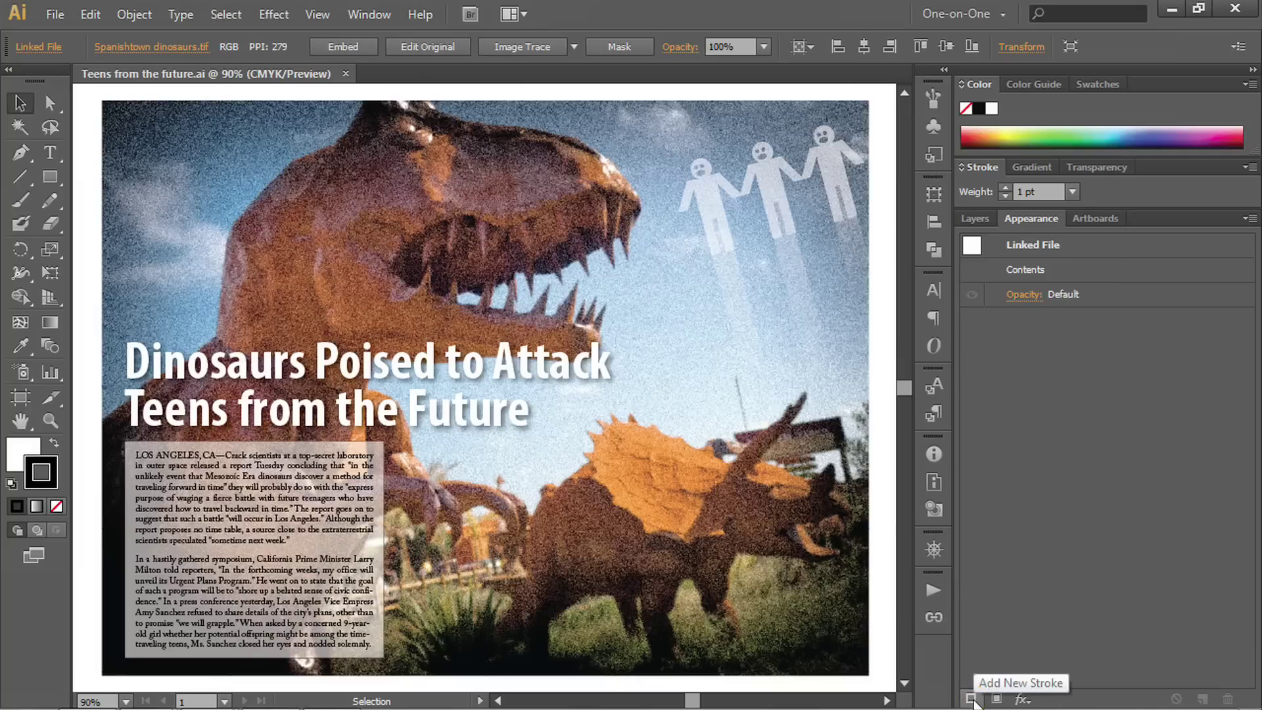
{"action": "left_click", "coordinate": [972, 699]}
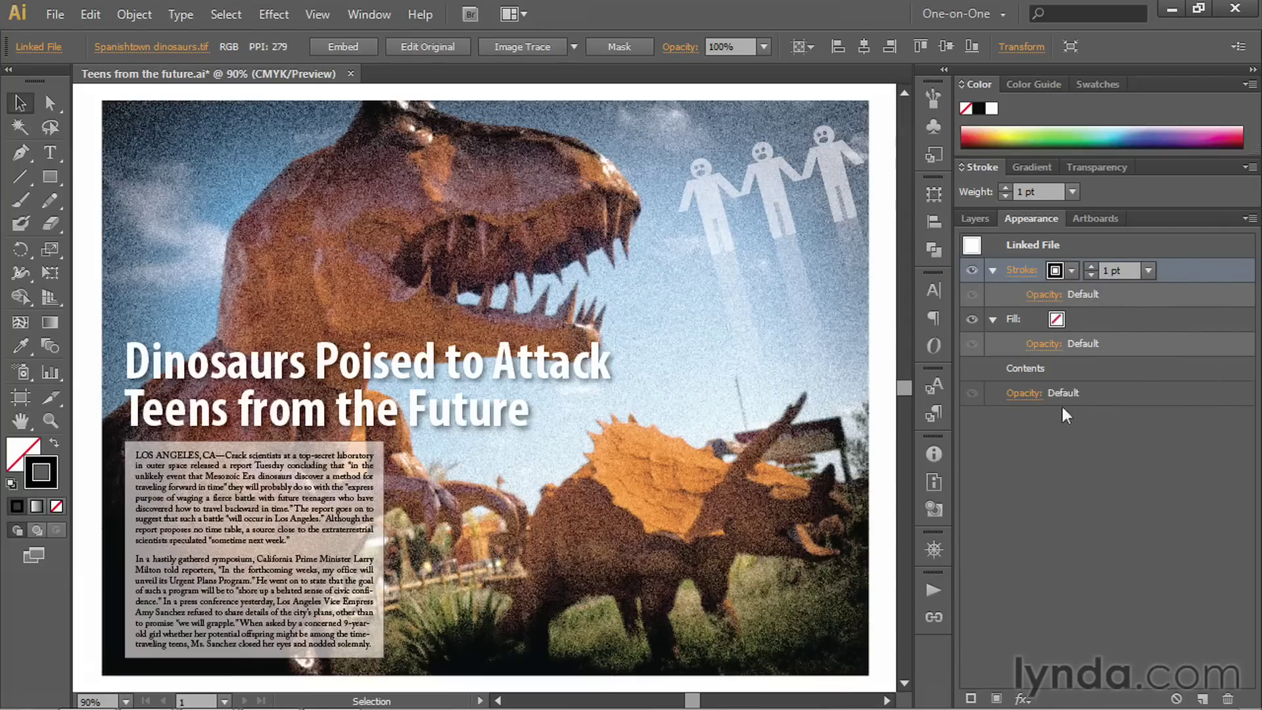
{"action": "left_click", "coordinate": [1149, 270]}
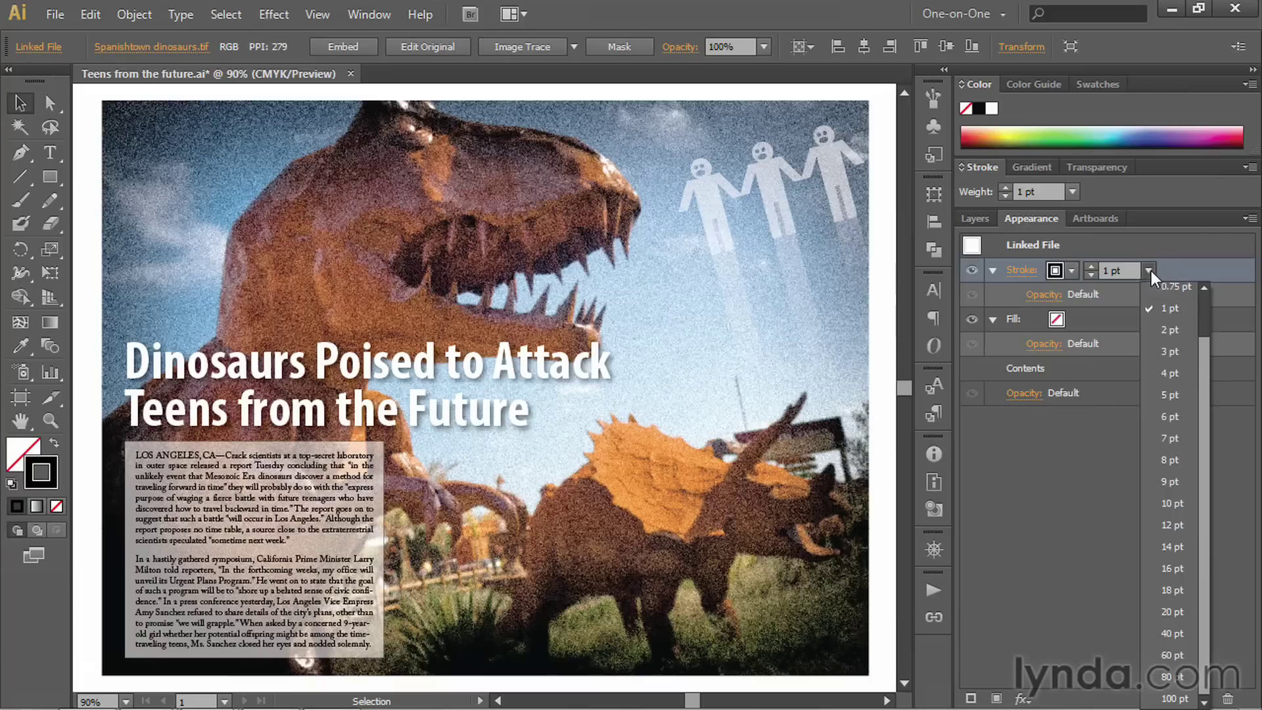
{"action": "left_click", "coordinate": [1177, 374]}
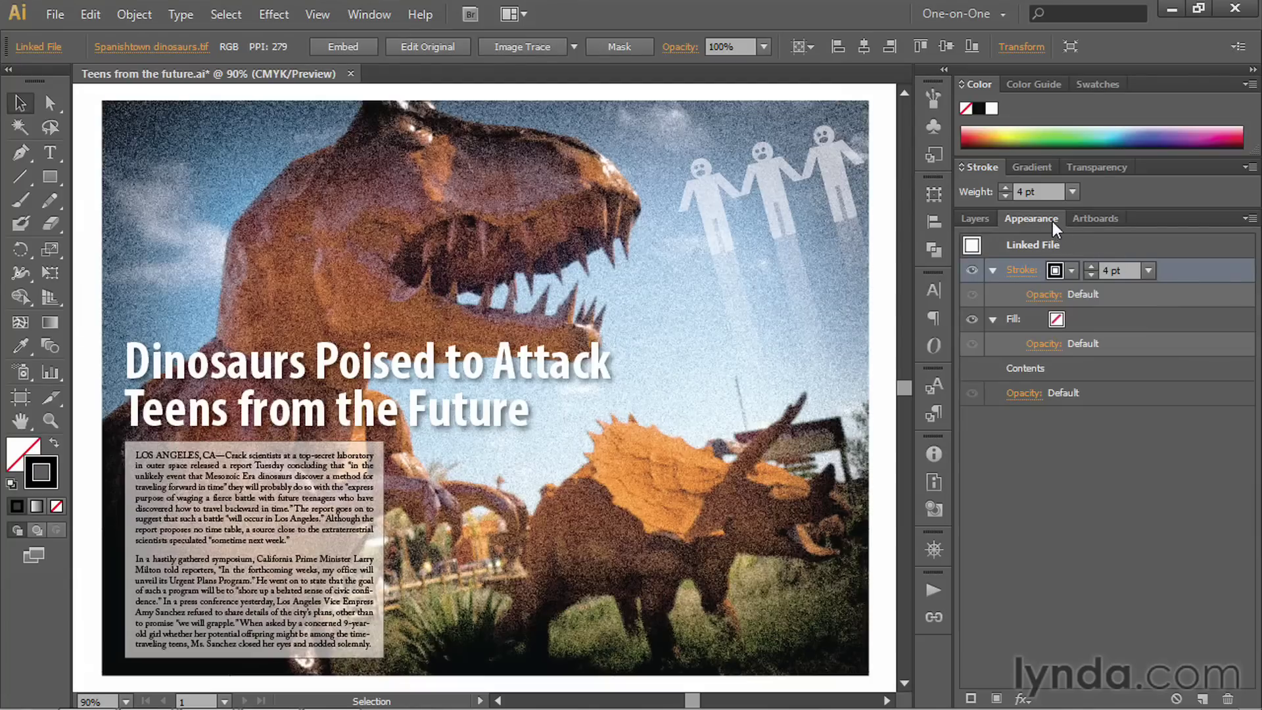
Convert the stroke to a Rectangle shape with 0 pt extra width and height.
{"action": "left_click", "coordinate": [283, 14]}
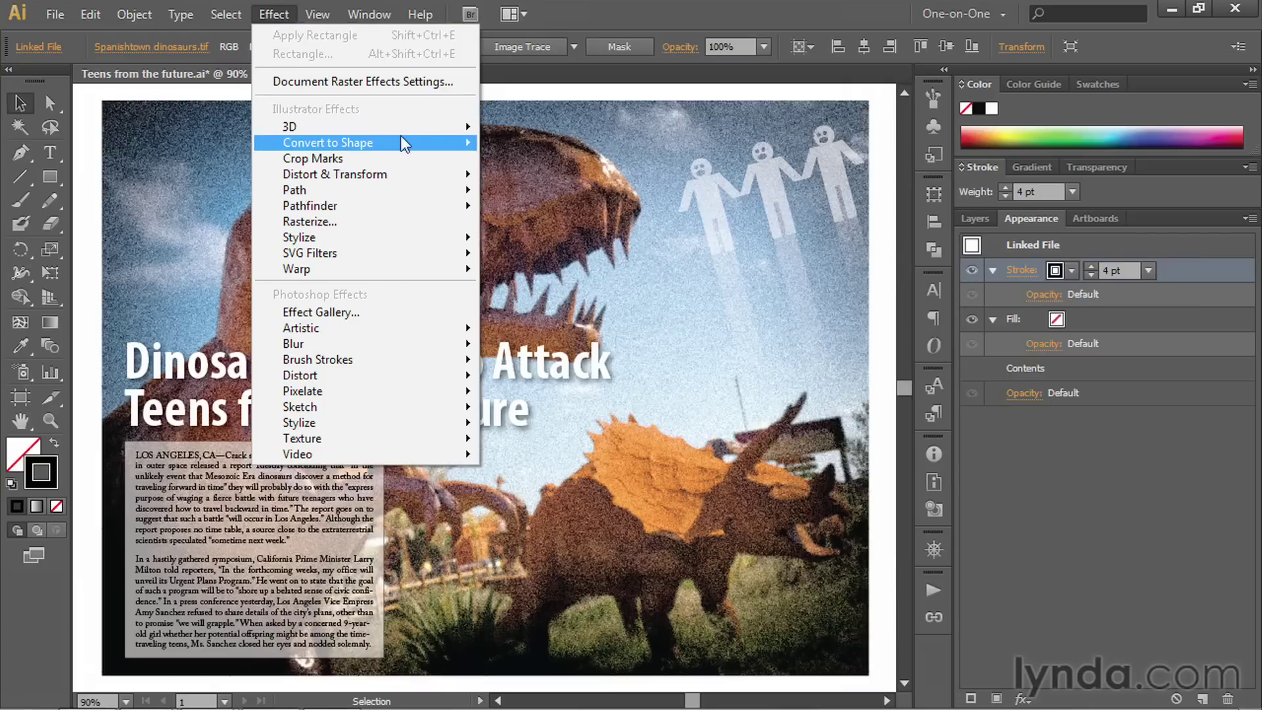
{"action": "mouse_move", "coordinate": [412, 144]}
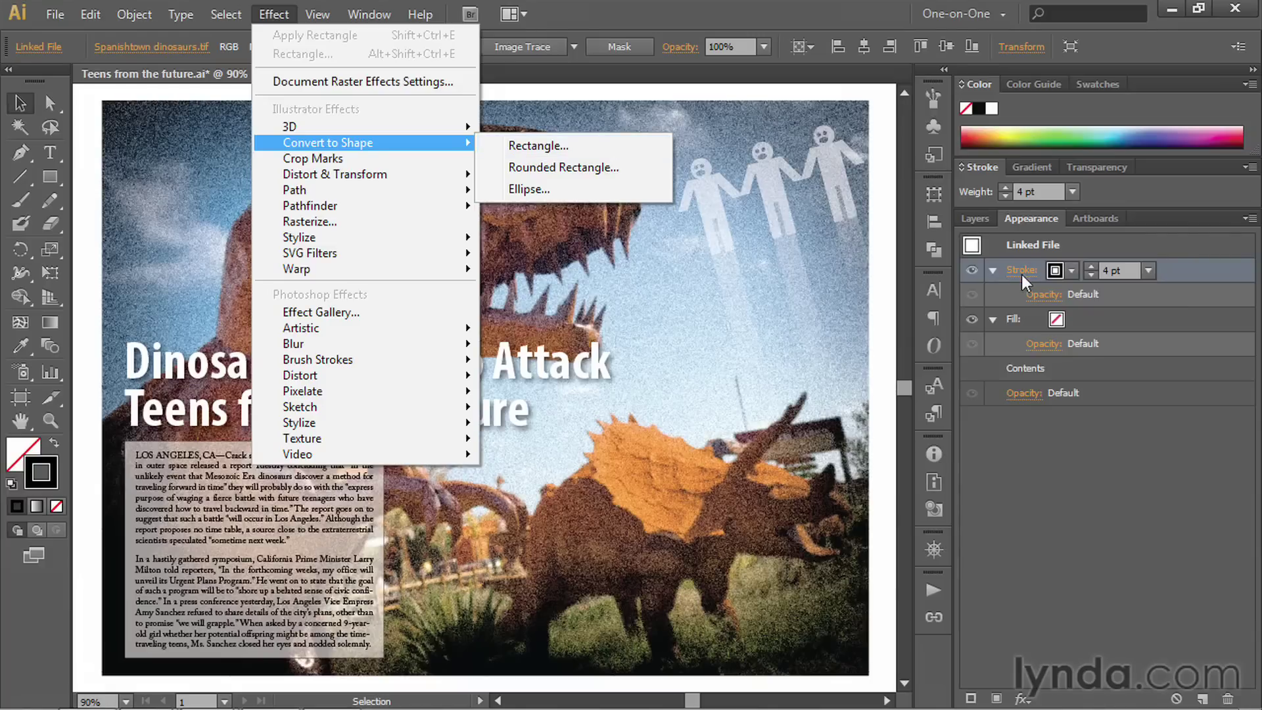
{"action": "left_click", "coordinate": [647, 148]}
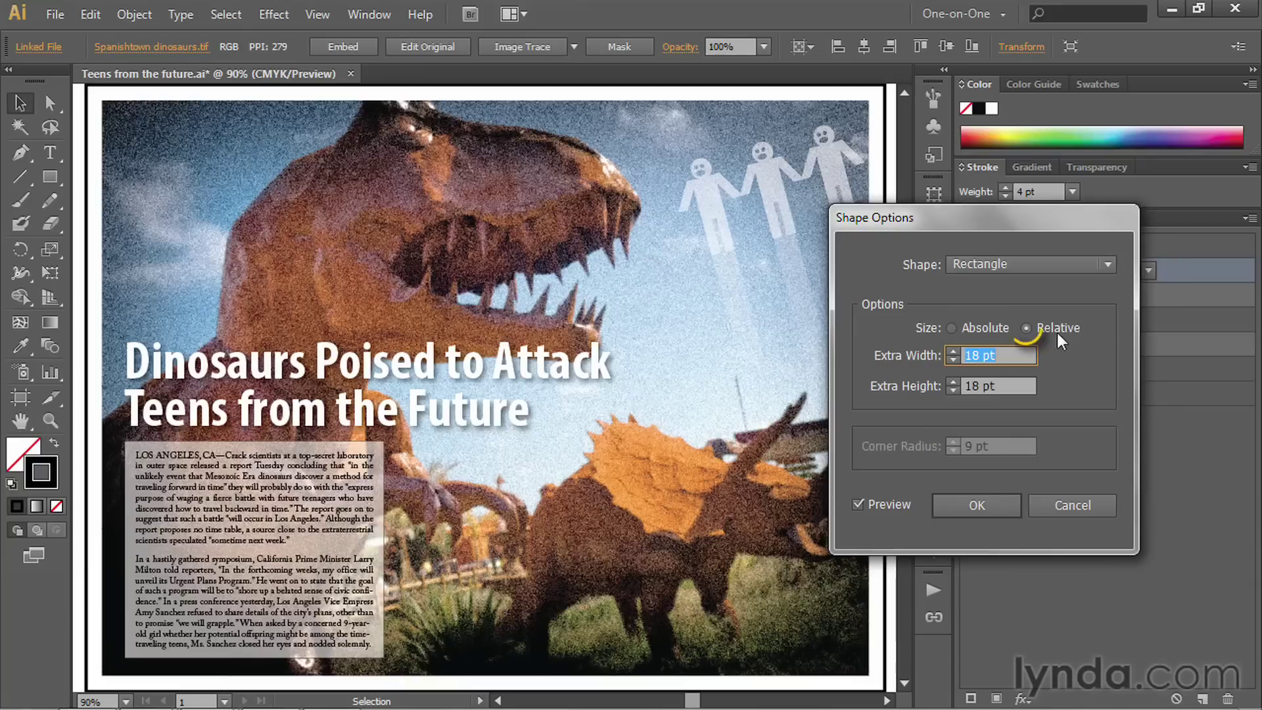
{"action": "type", "text": "0"}
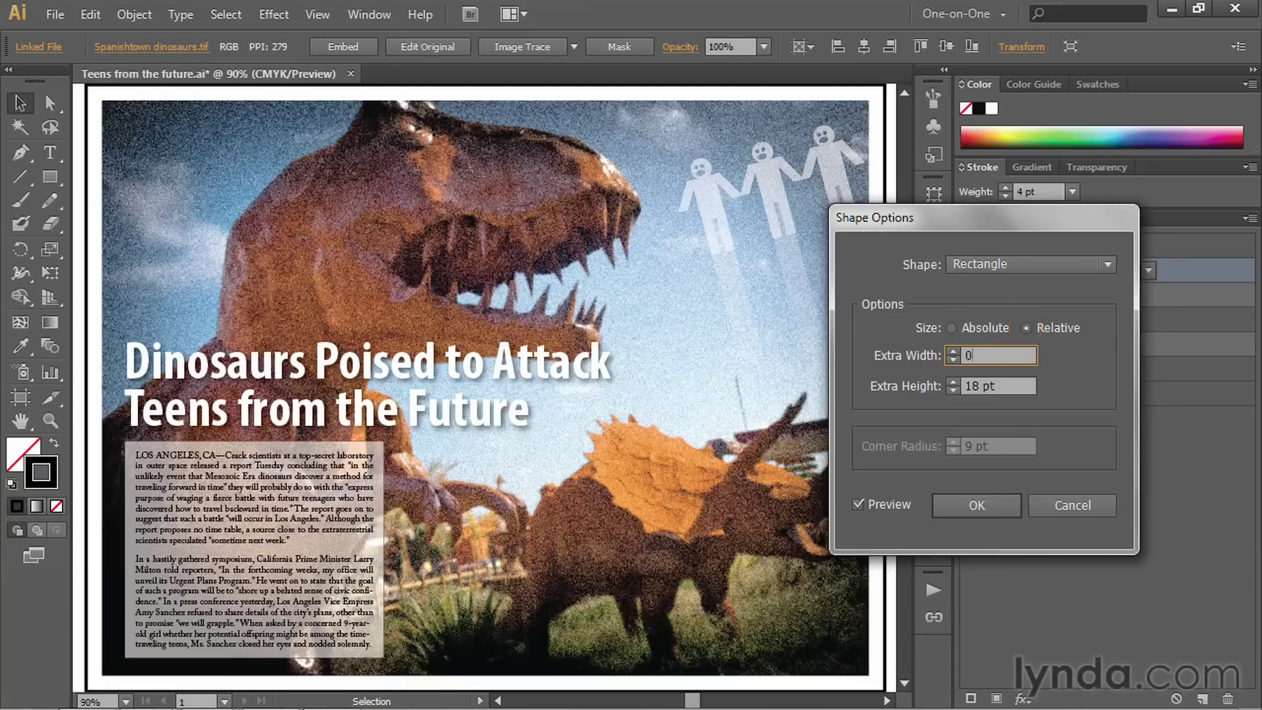
{"action": "key", "text": "Tab"}
{"action": "type", "text": "0"}
{"action": "key", "text": "Tab"}
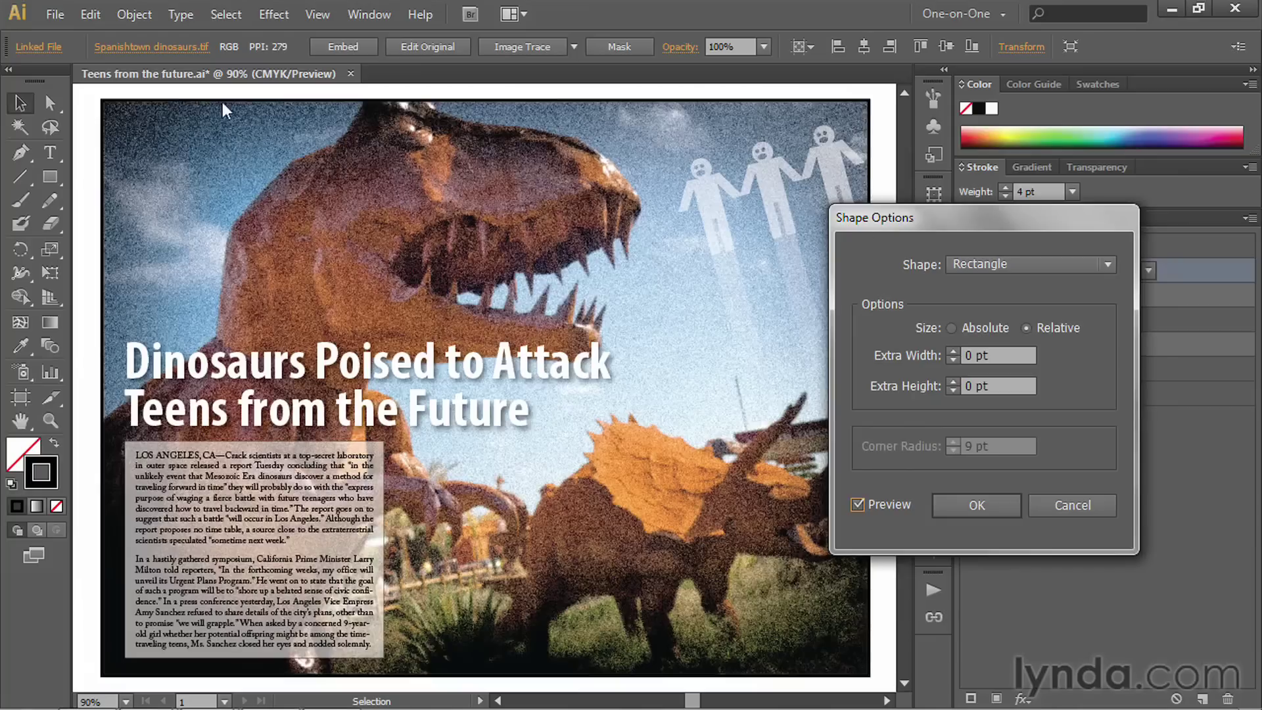
{"action": "left_click", "coordinate": [977, 503]}
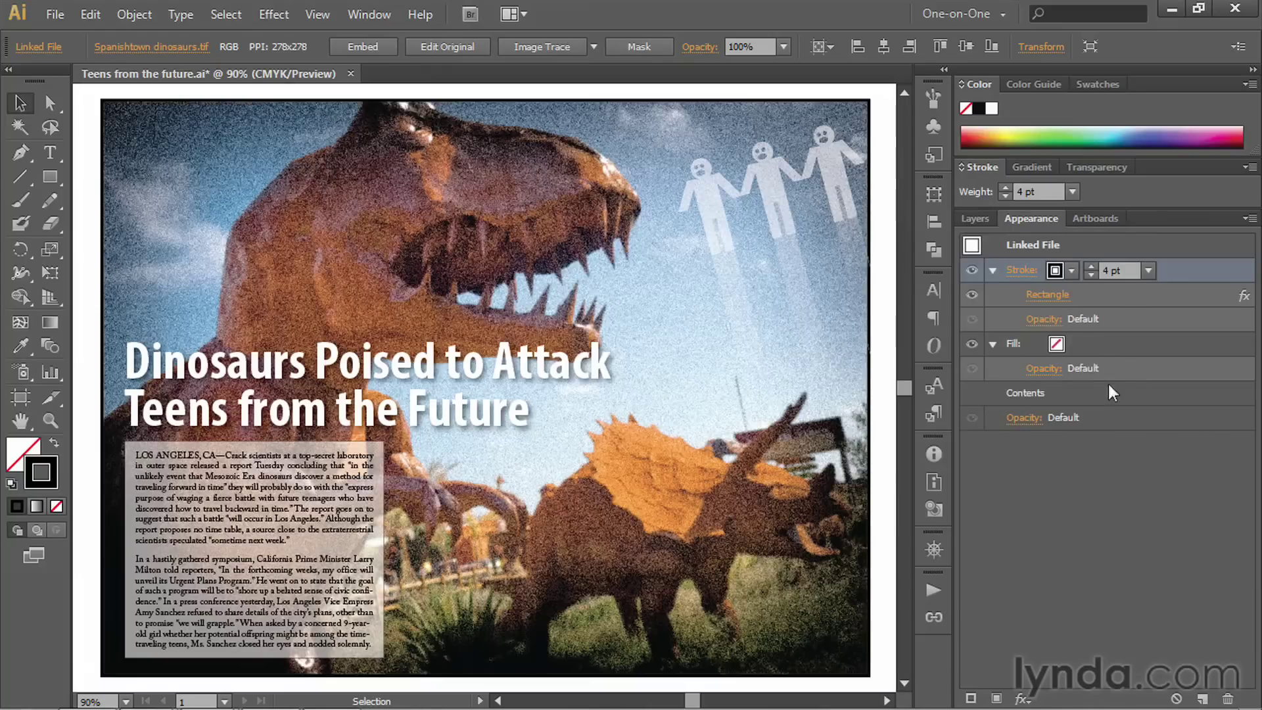
Set the photo's fill colour to lavender: C 25, M 35, Y 0, K 0.
{"action": "left_click", "coordinate": [1094, 346]}
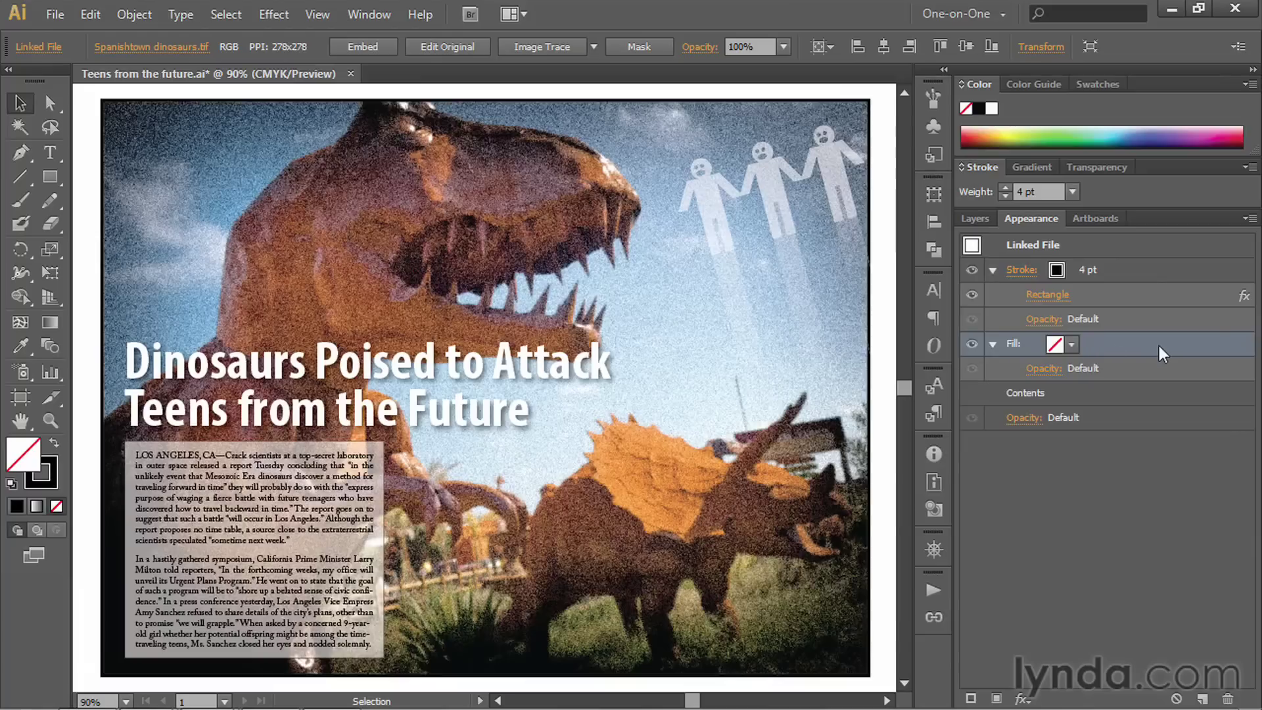
{"action": "left_click", "coordinate": [1053, 345], "text": "shift"}
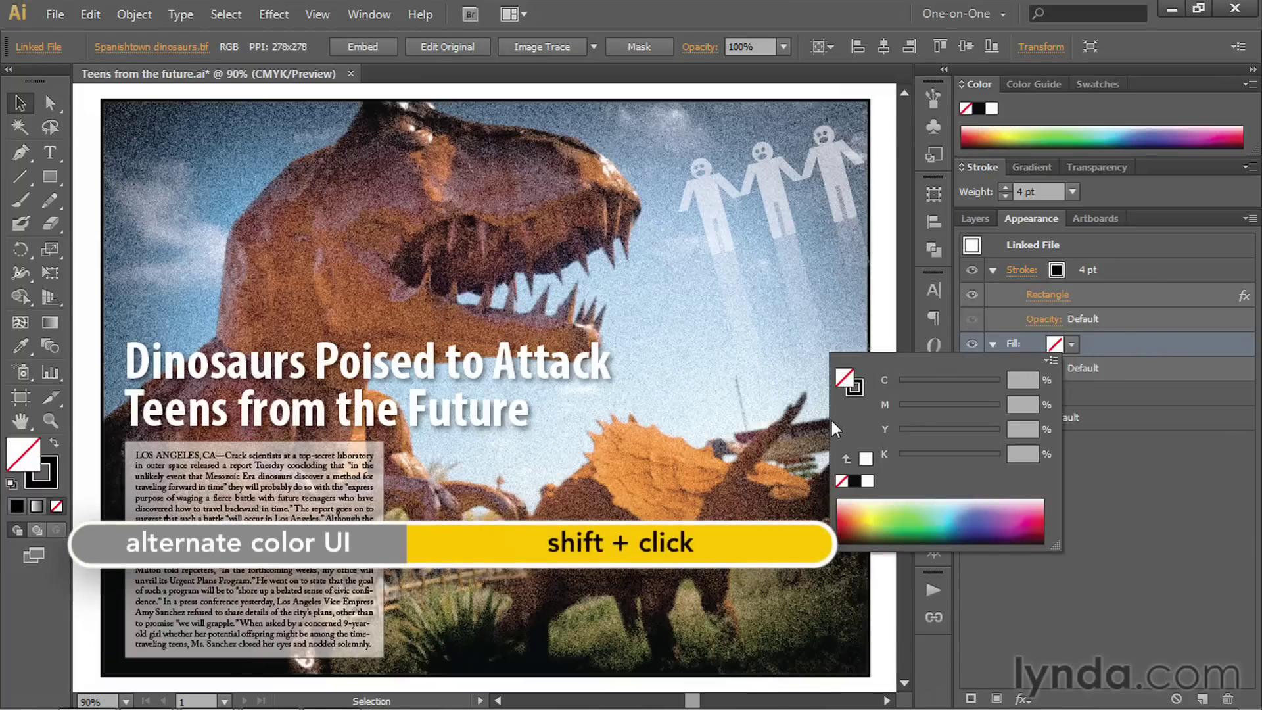
{"action": "left_click", "coordinate": [1014, 381]}
{"action": "type", "text": "25"}
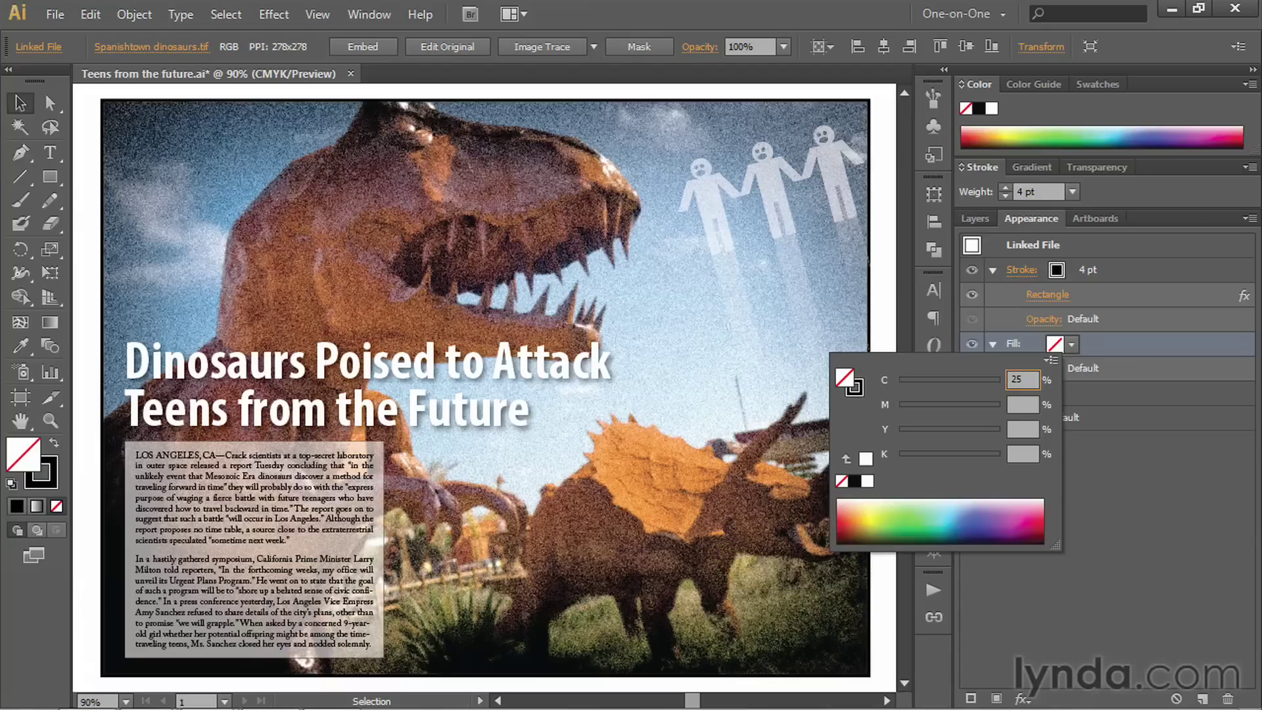
{"action": "key", "text": "Tab"}
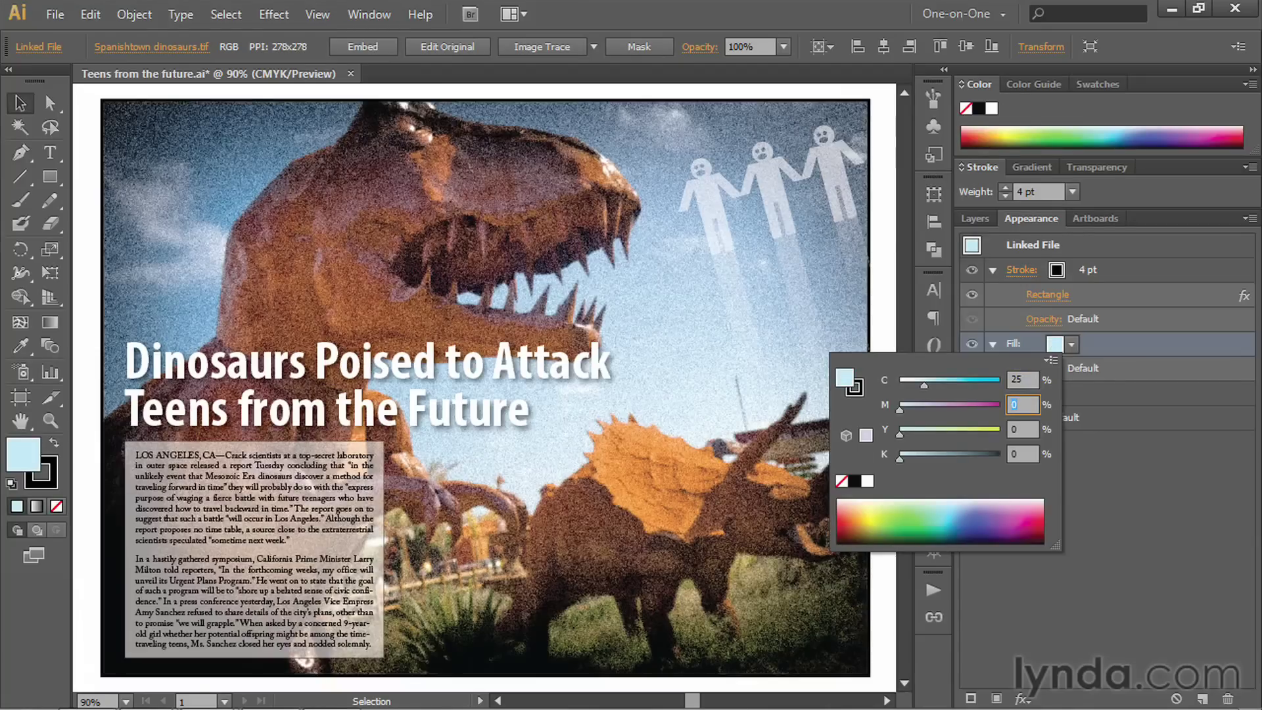
{"action": "type", "text": "35"}
{"action": "key", "text": "Tab"}
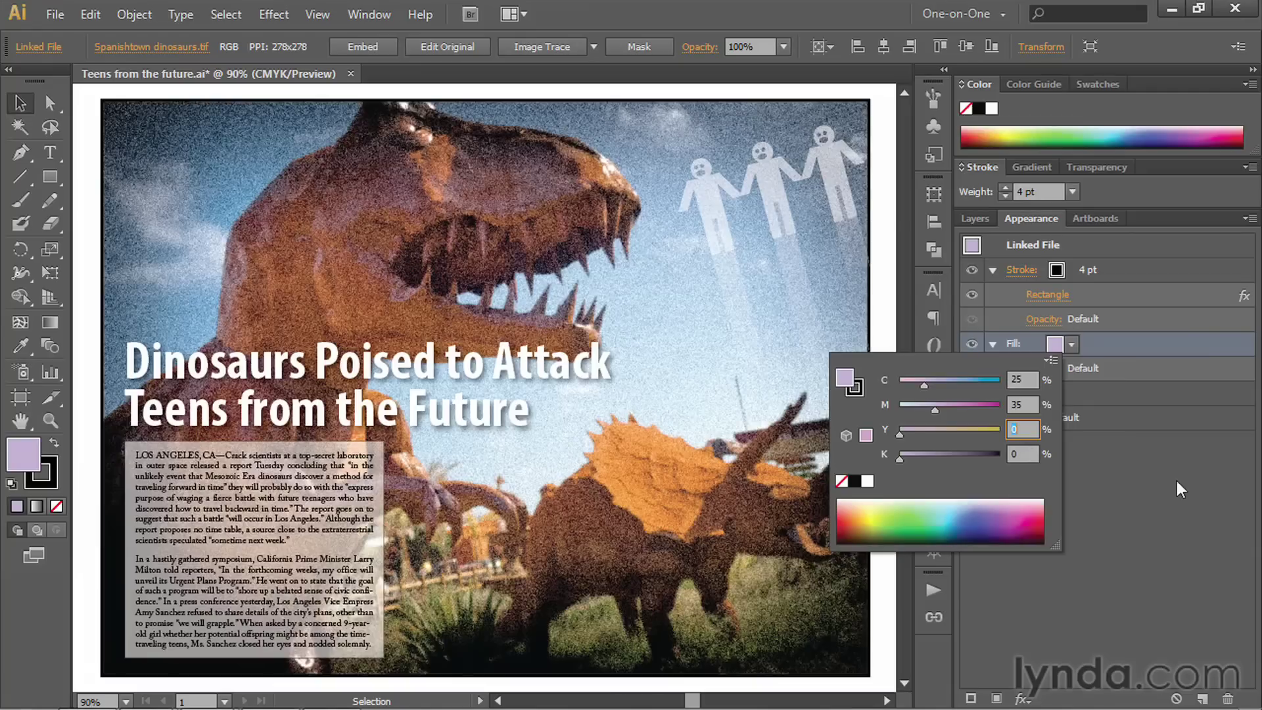
{"action": "key", "text": "Return"}
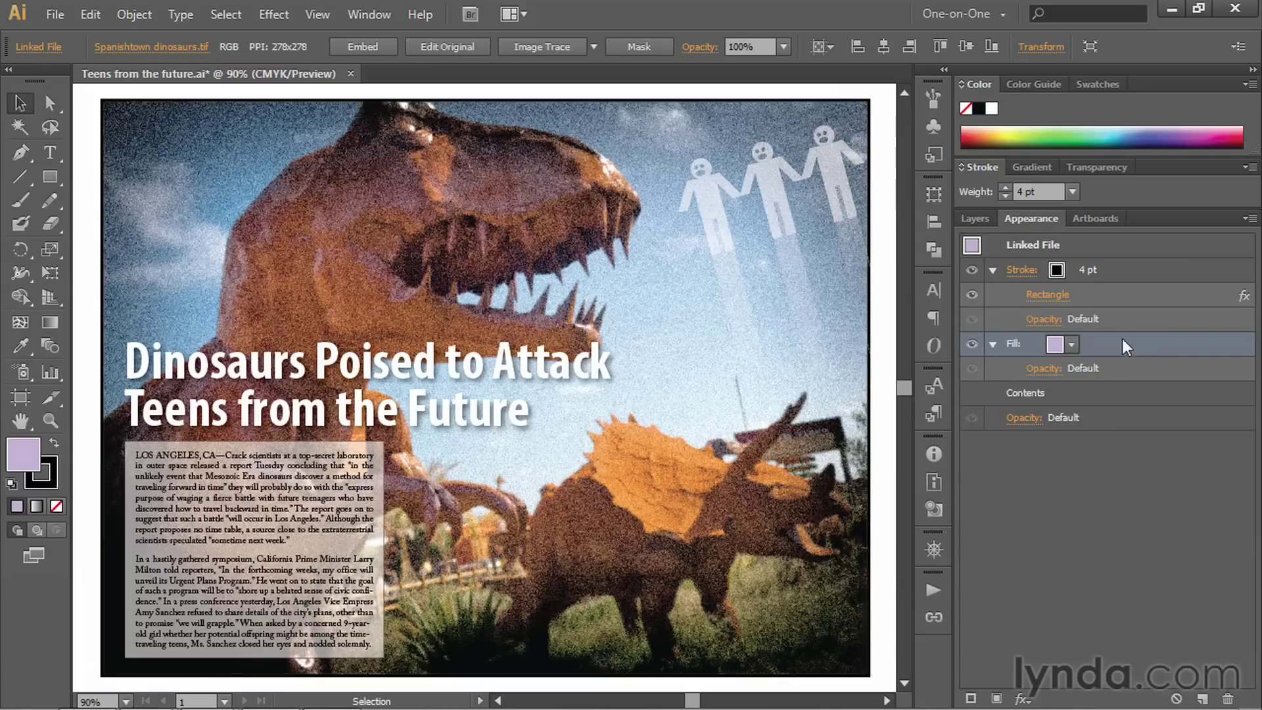
Apply the Rectangle effect to the lavender fill as well.
{"action": "left_click", "coordinate": [271, 15]}
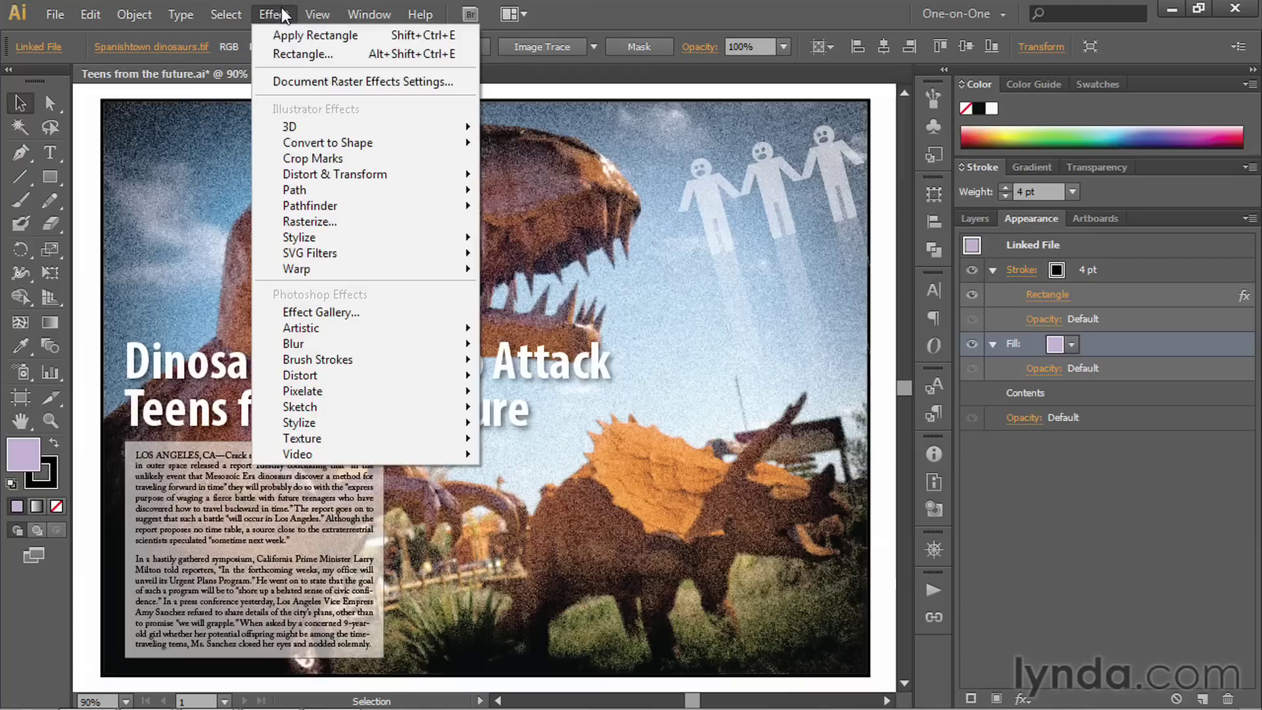
{"action": "left_click", "coordinate": [262, 39]}
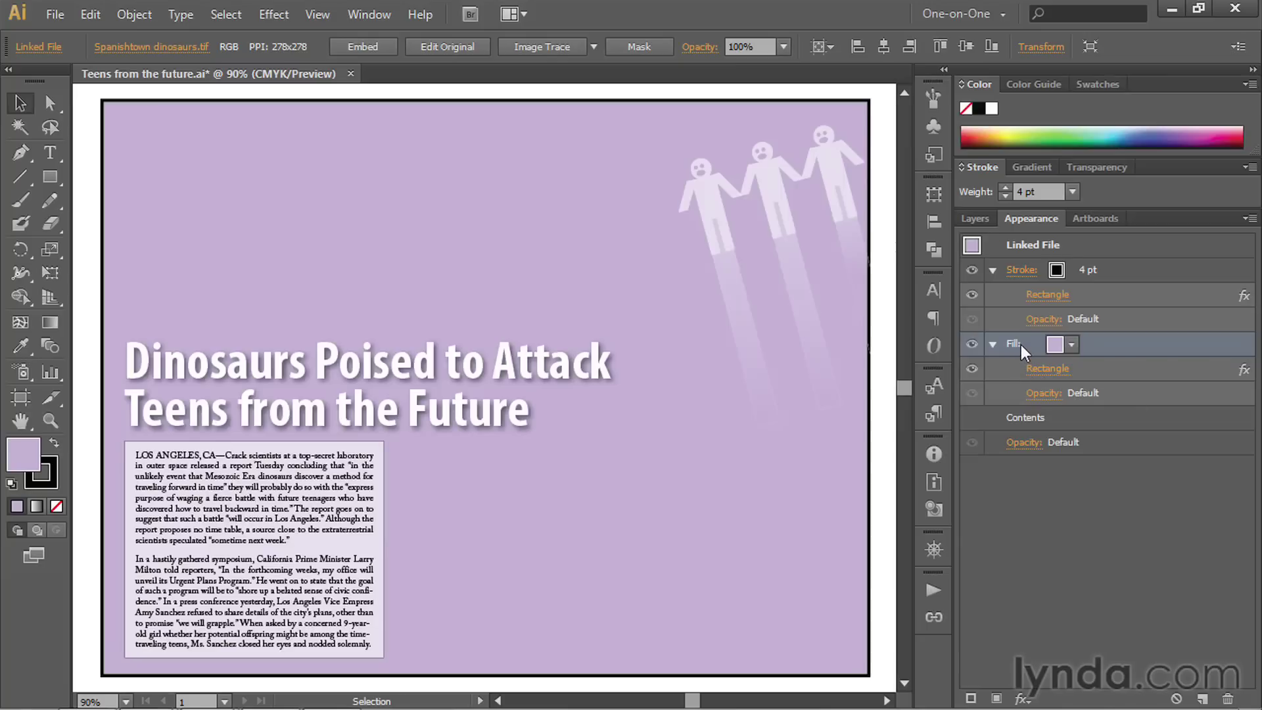
Set the lavender fill's blending mode to Color.
{"action": "left_click", "coordinate": [1044, 393]}
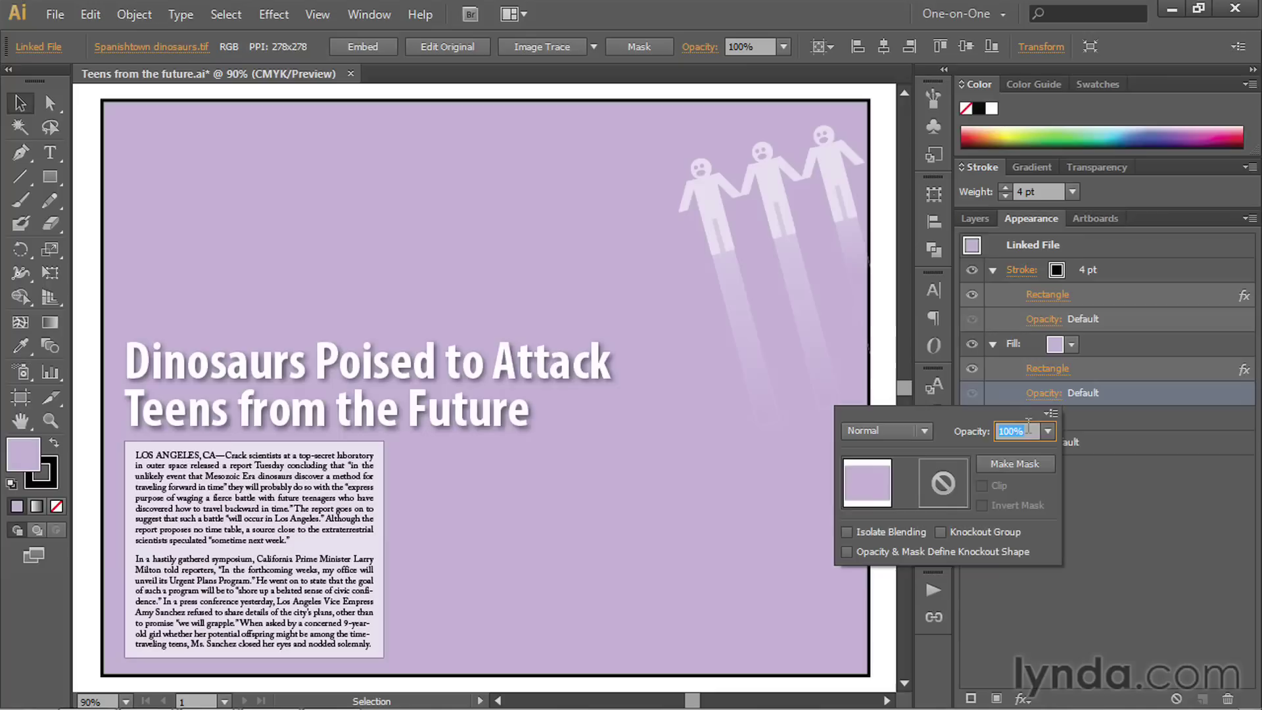
{"action": "left_click", "coordinate": [907, 430]}
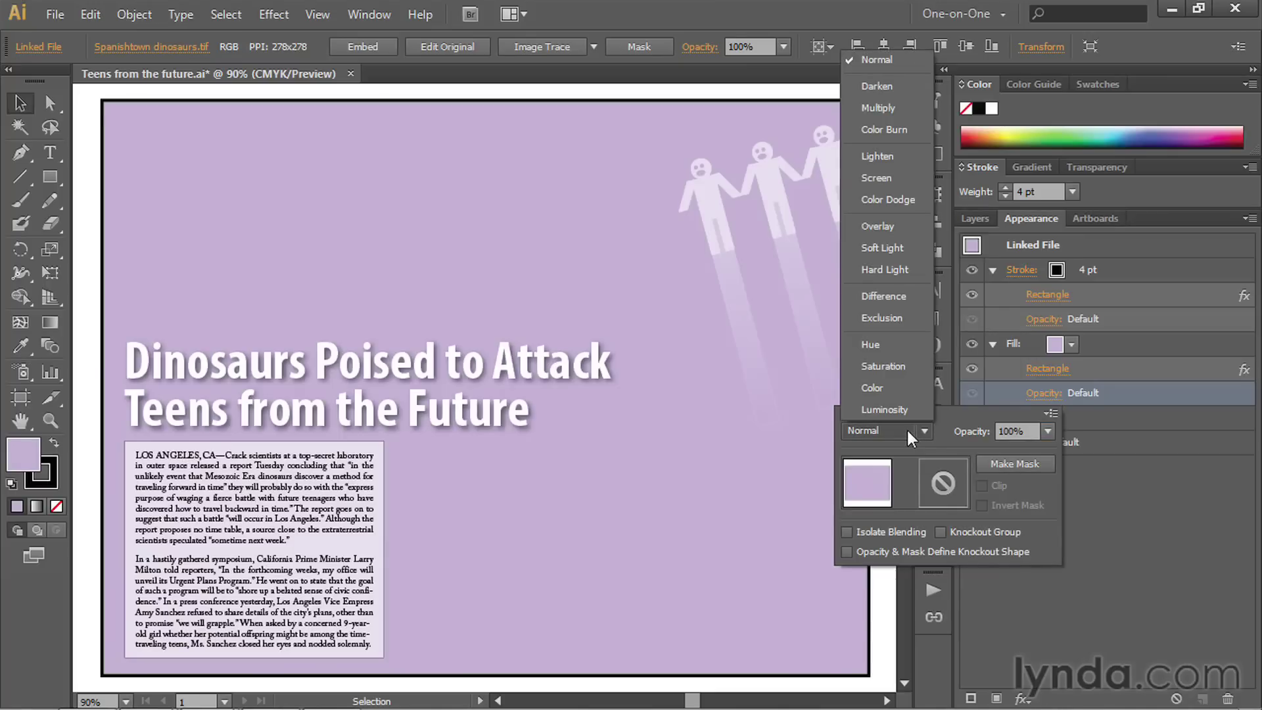
{"action": "left_click", "coordinate": [873, 388]}
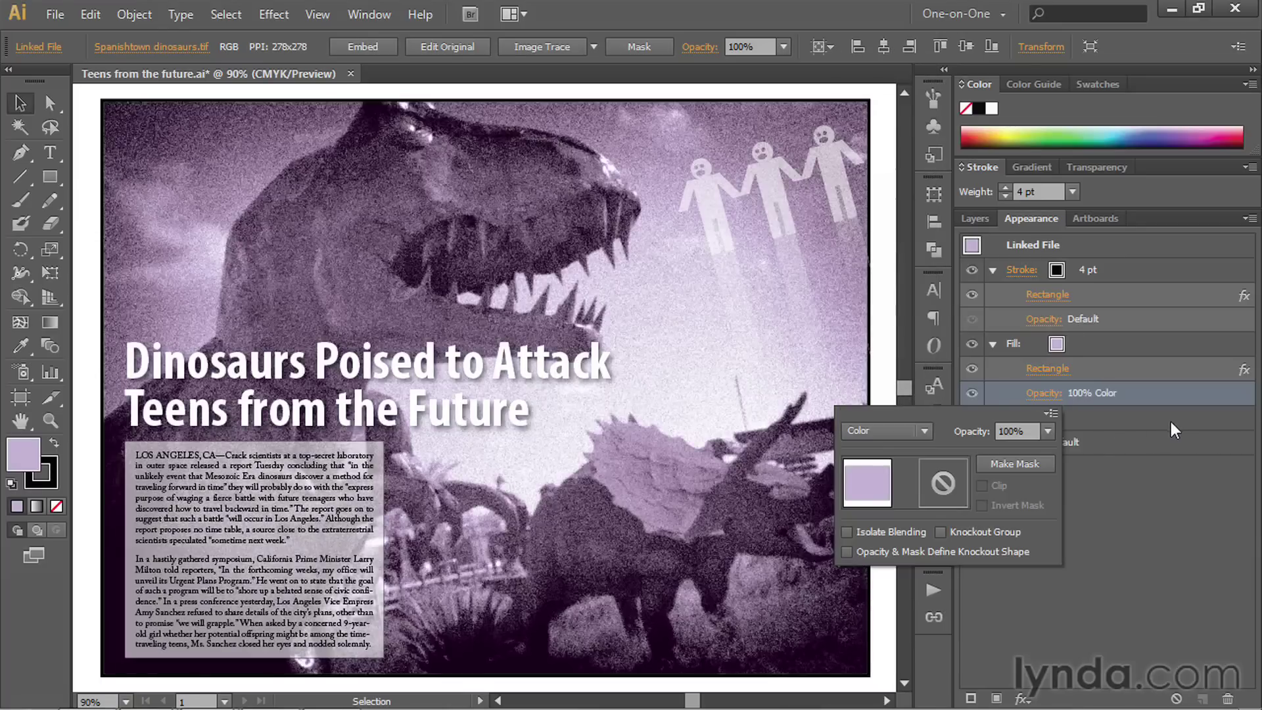
{"action": "left_click", "coordinate": [1055, 342]}
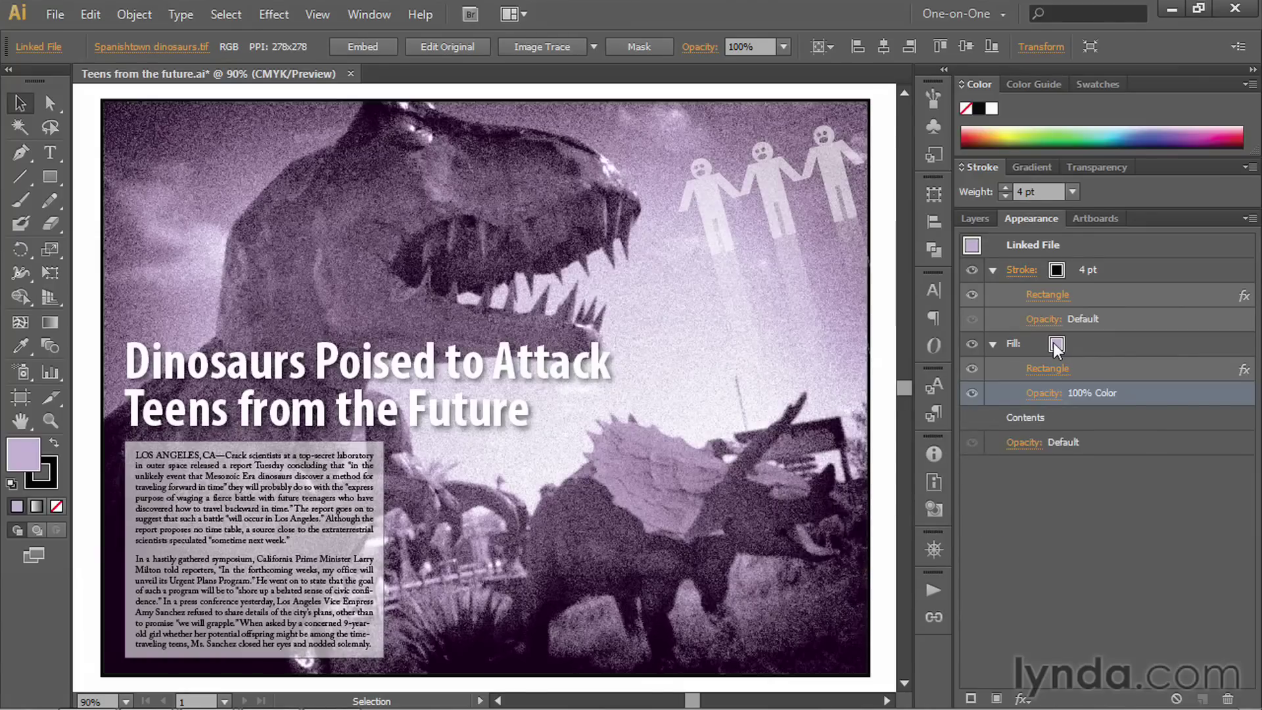
{"action": "left_click", "coordinate": [1053, 342]}
{"action": "left_click", "coordinate": [1054, 342], "text": "shift"}
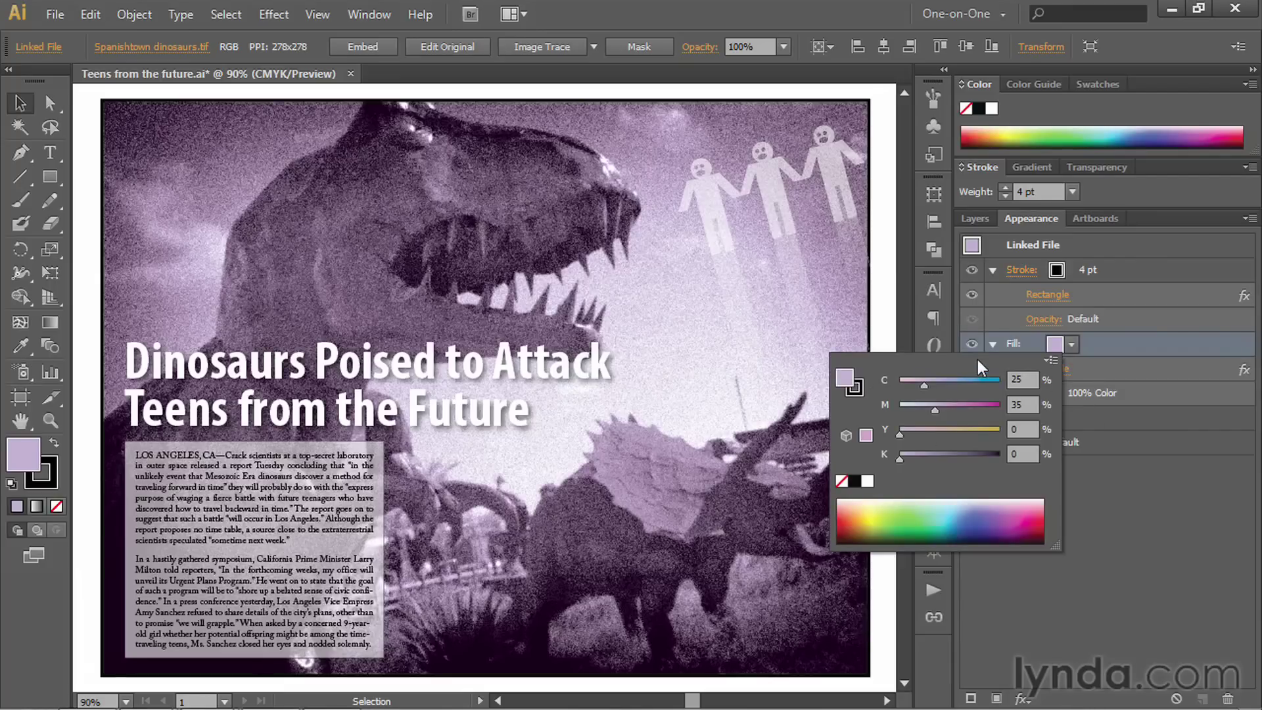
Raise the fill colour's magenta from 35 to 50.
{"action": "left_click", "coordinate": [1021, 404]}
{"action": "key", "text": "shift+Up"}
{"action": "key", "text": "shift+Up"}
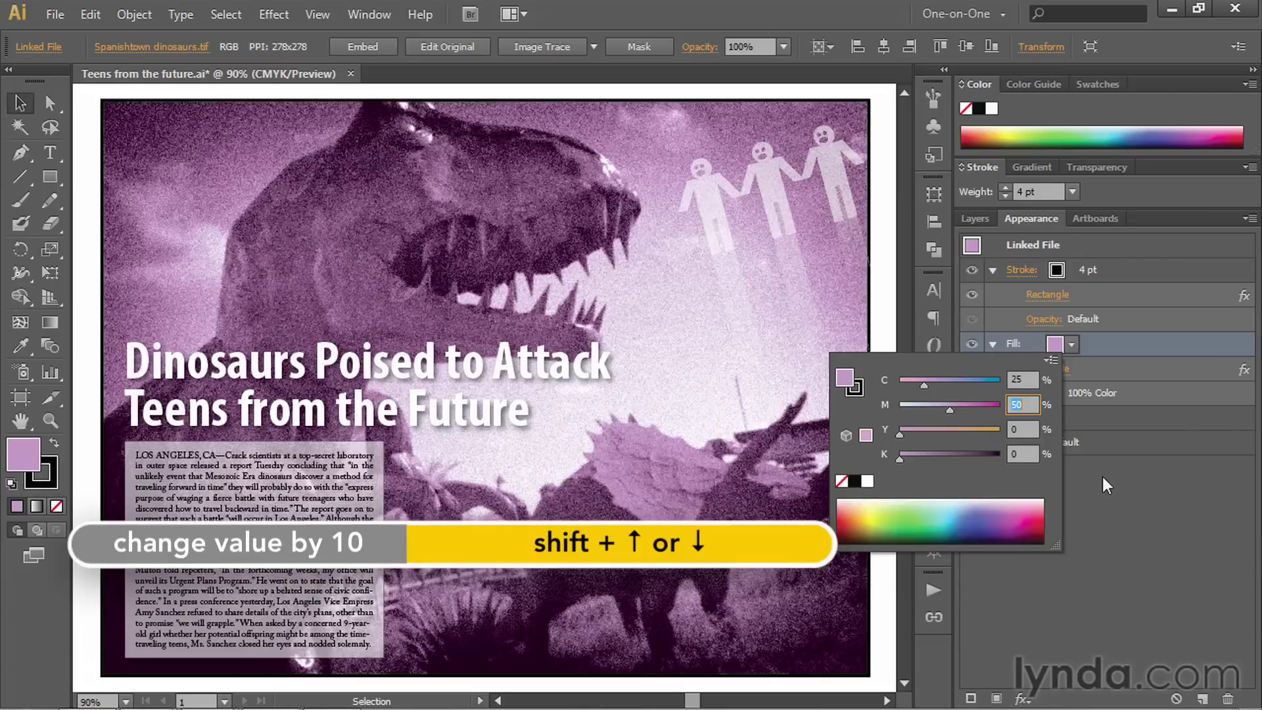
{"action": "key", "text": "Return"}
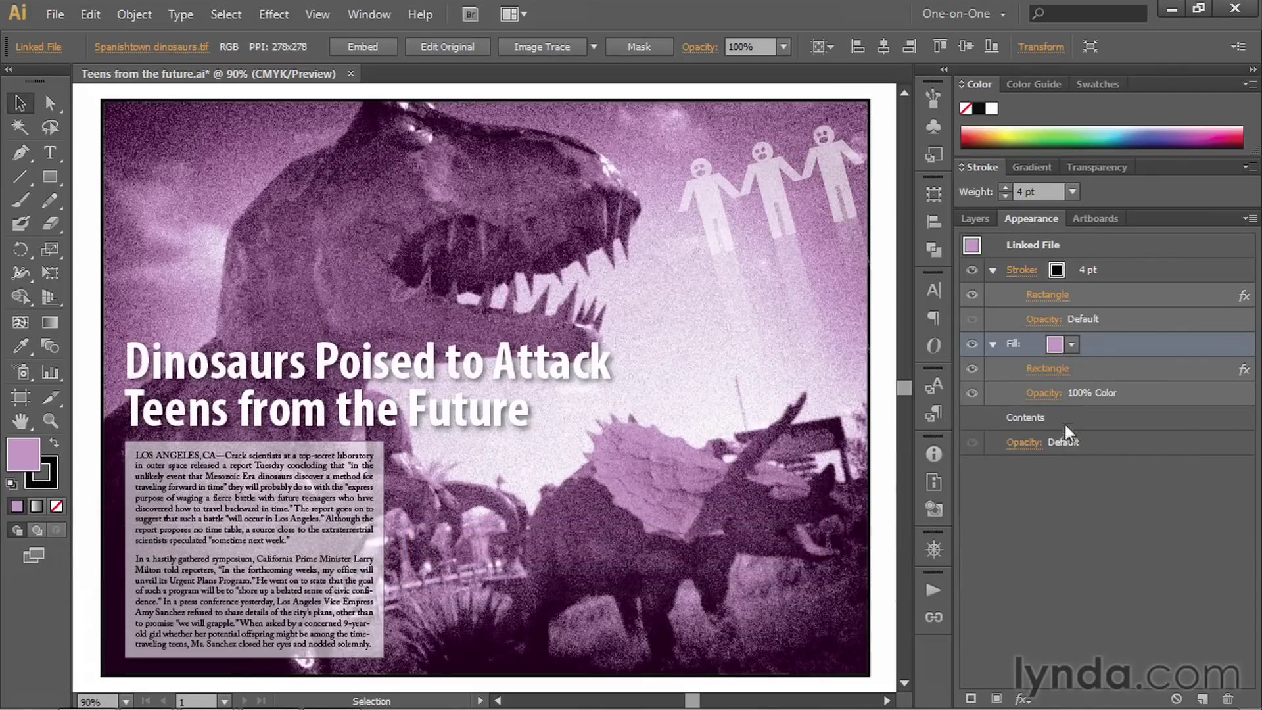
Lower the fill's opacity to 66%.
{"action": "left_click", "coordinate": [1043, 395]}
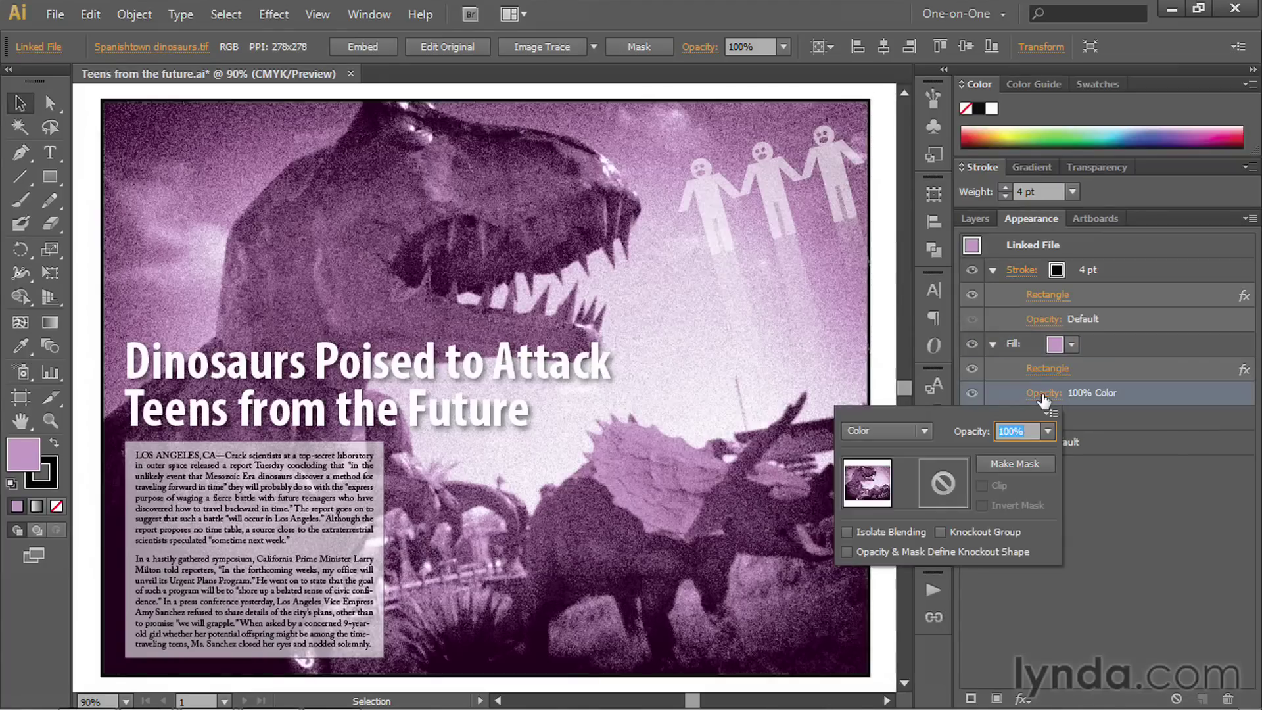
{"action": "type", "text": "66"}
{"action": "key", "text": "Tab"}
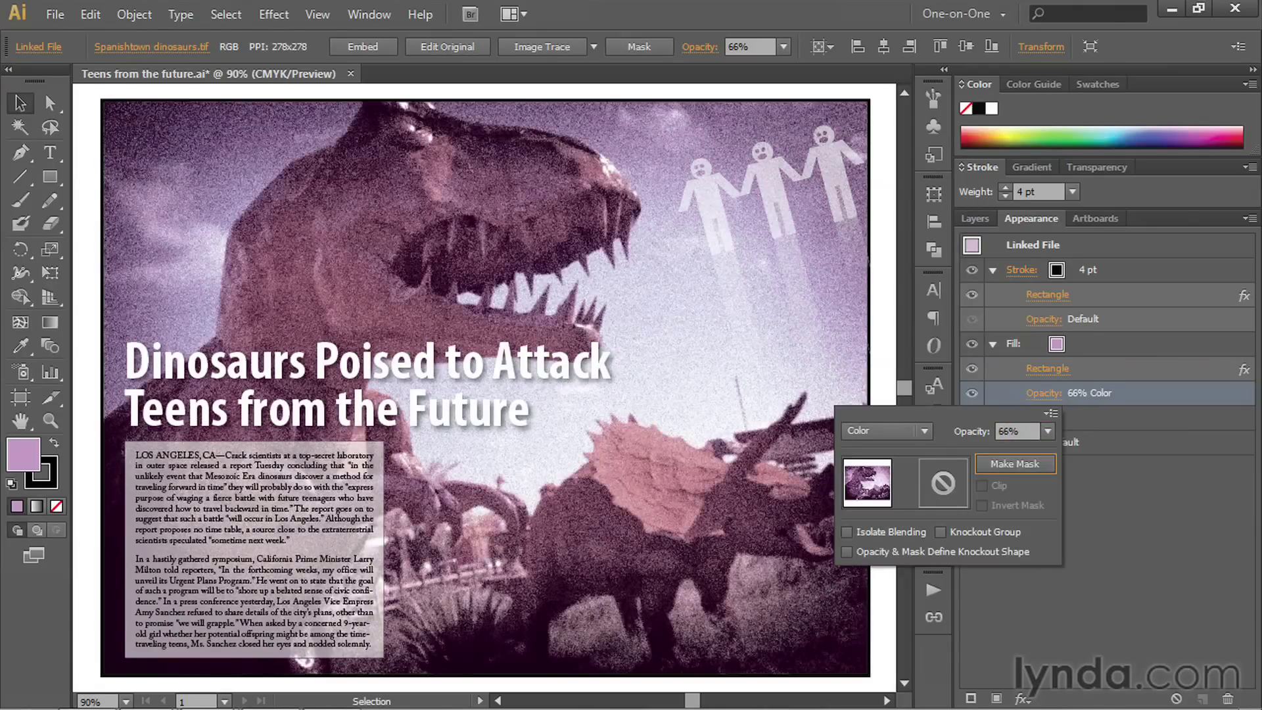
{"action": "left_click", "coordinate": [1184, 495]}
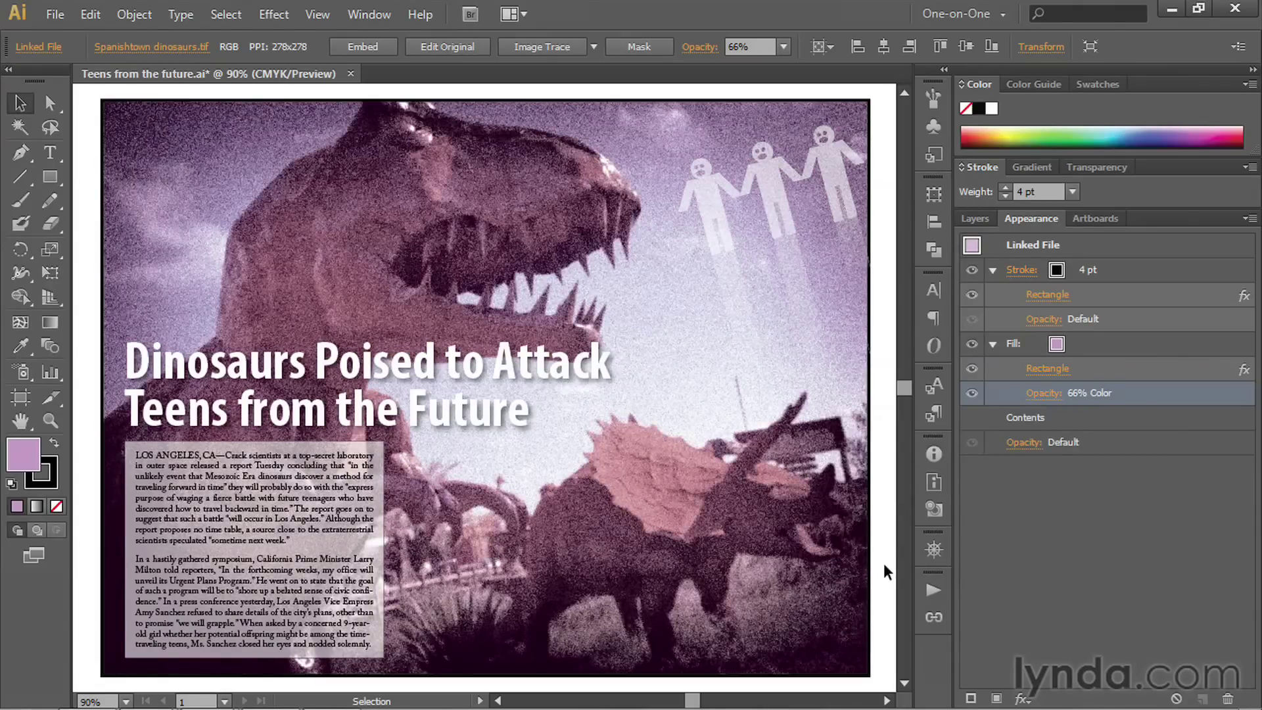